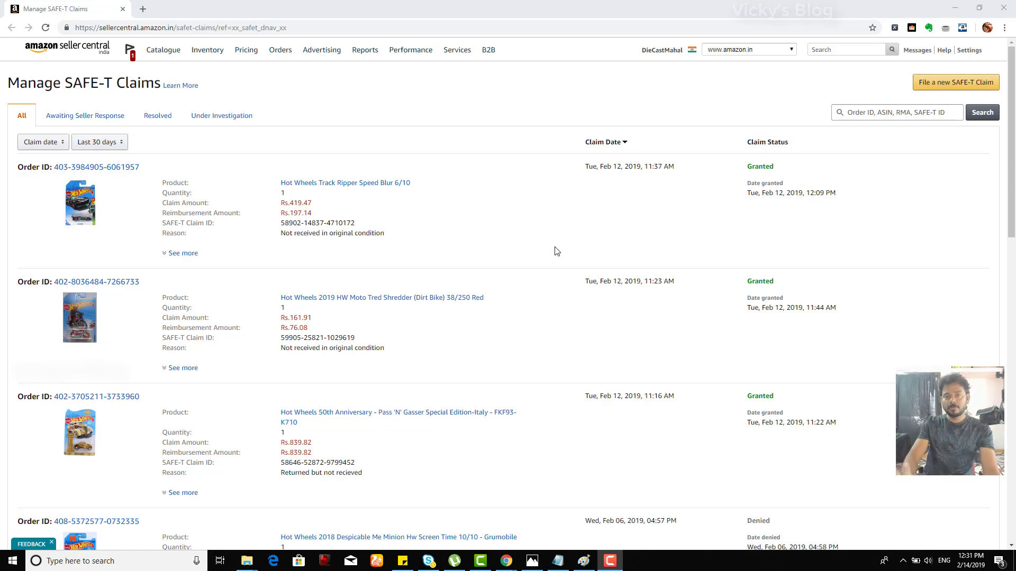
View the back of the torn Audi RS 6 card in Photos, then close the viewer
scroll(557, 251, "down", 8)
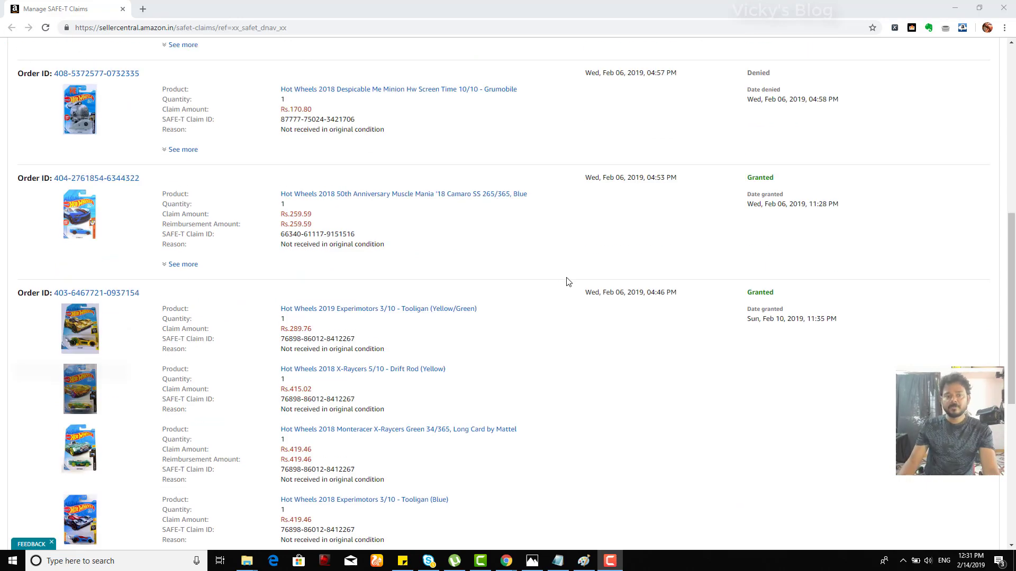
scroll(566, 280, "down", 7)
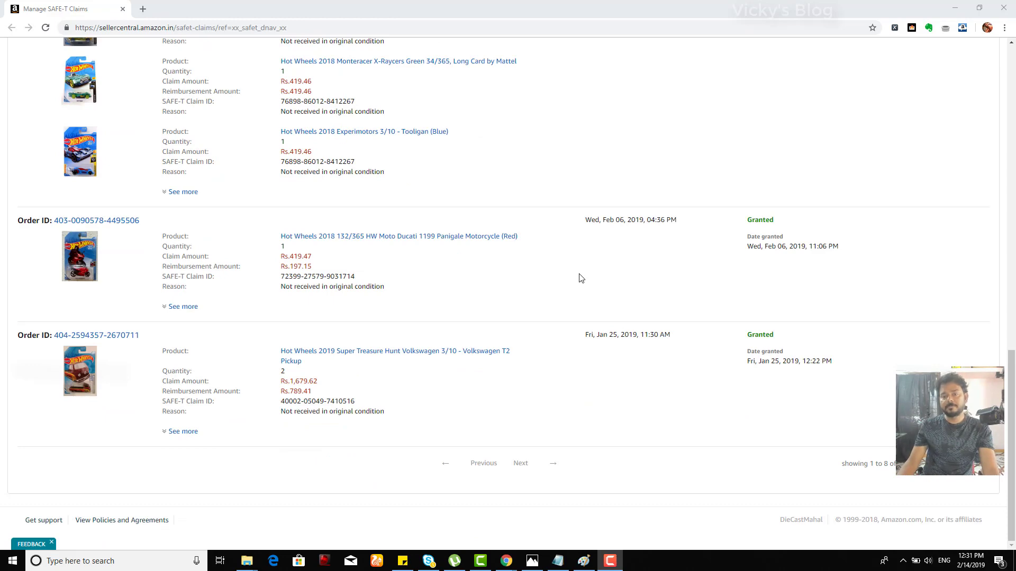
scroll(580, 279, "up", 8)
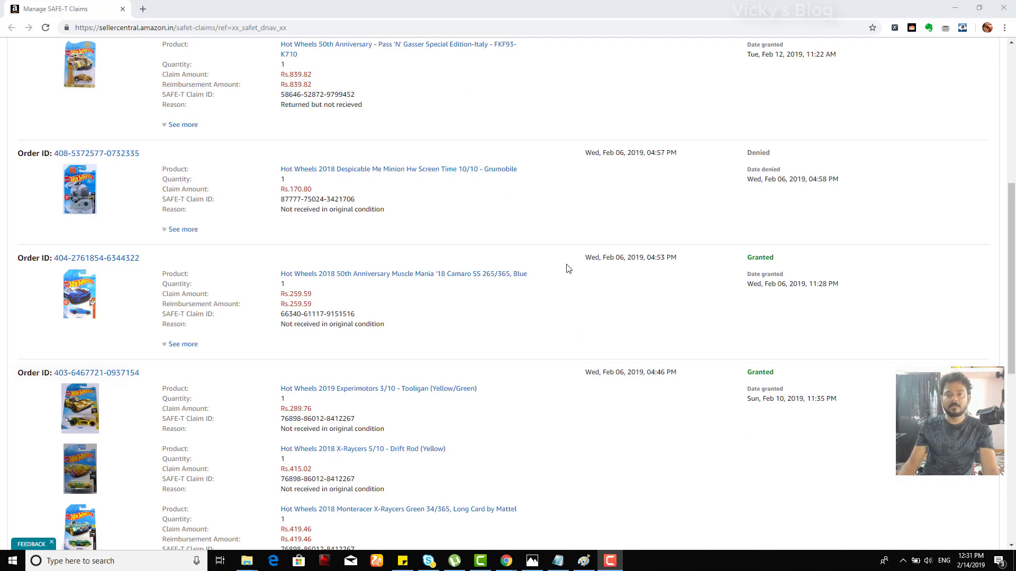
scroll(568, 268, "up", 7)
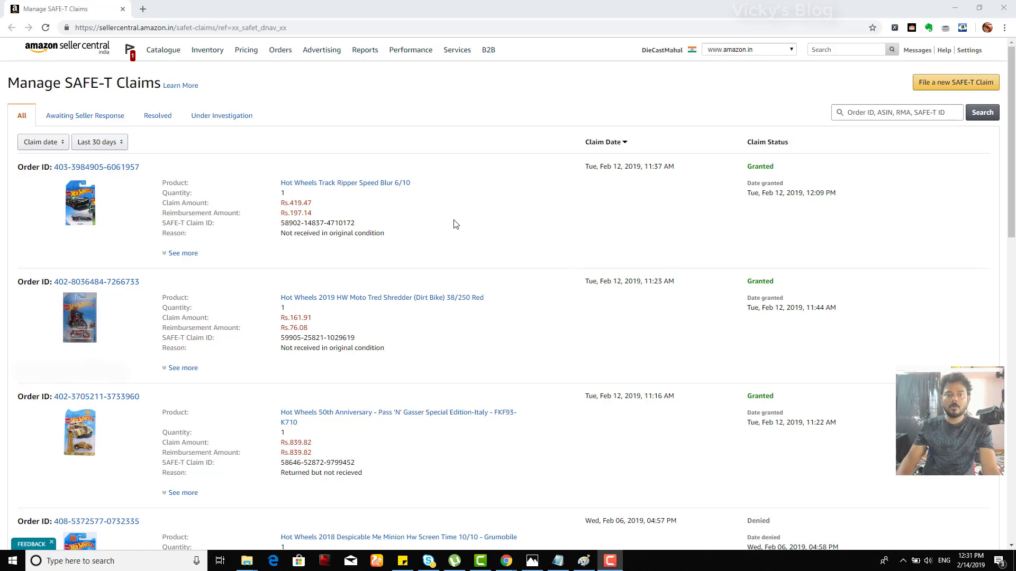
key("alt+Tab")
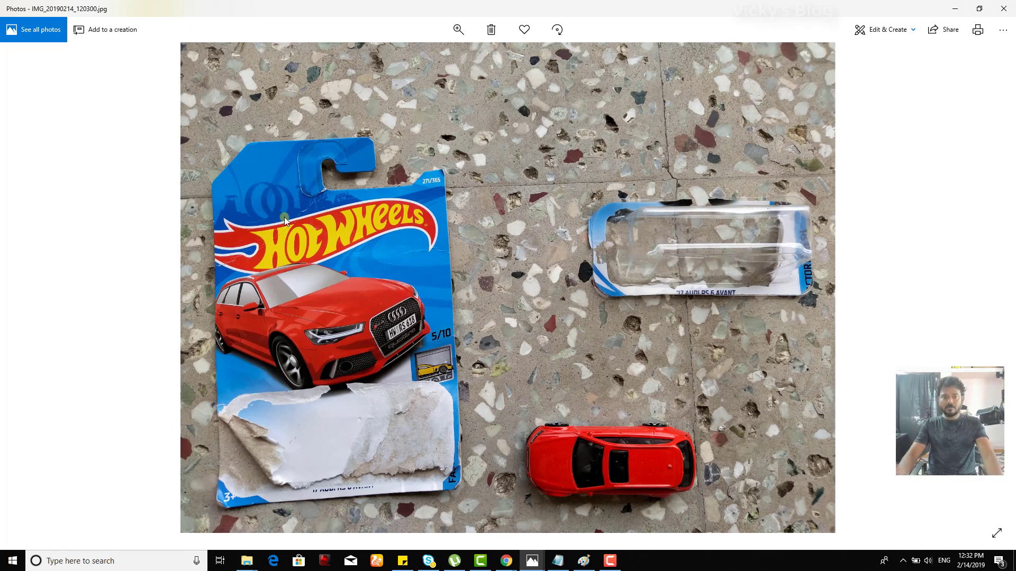
left_click(316, 254)
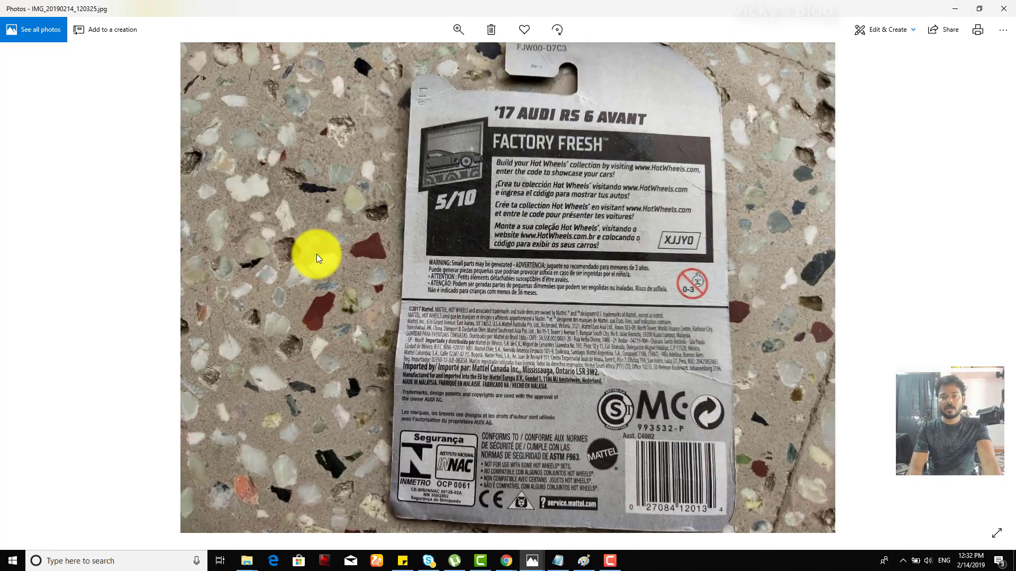
left_click(1003, 8)
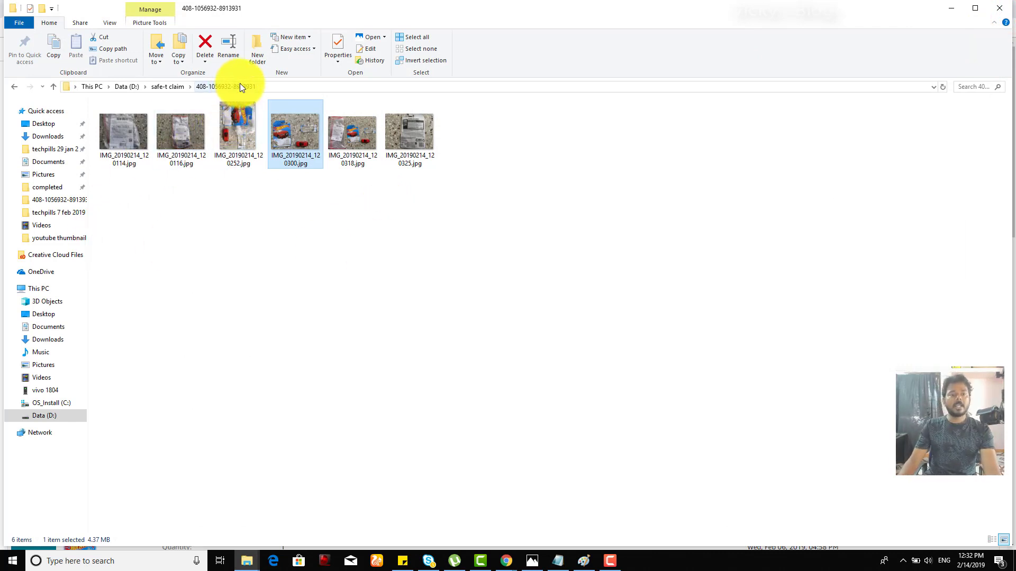
Return to Seller Central and start a new claim from Manage SAFE-T Claims
key("alt+Tab")
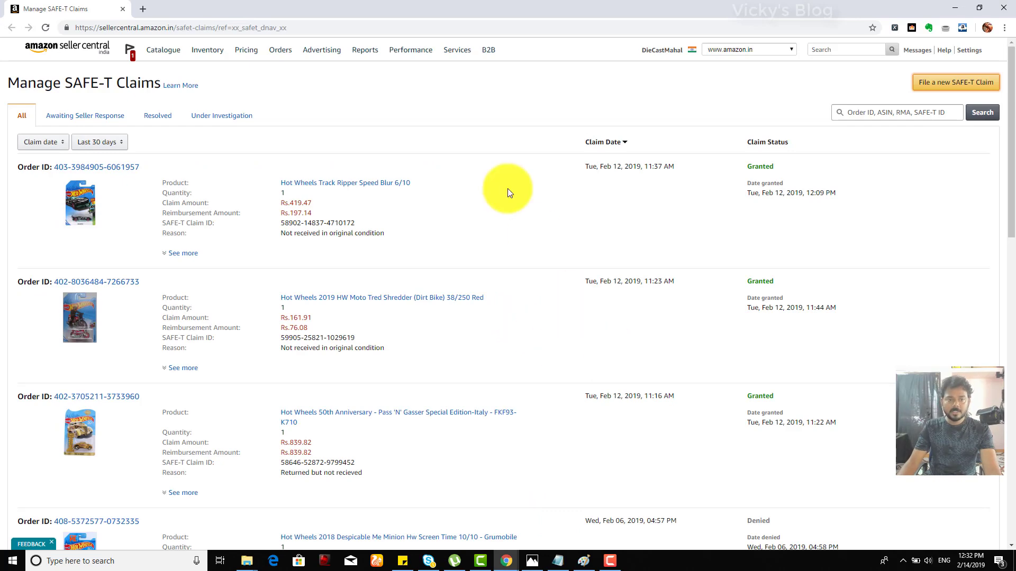
mouse_move(284, 59)
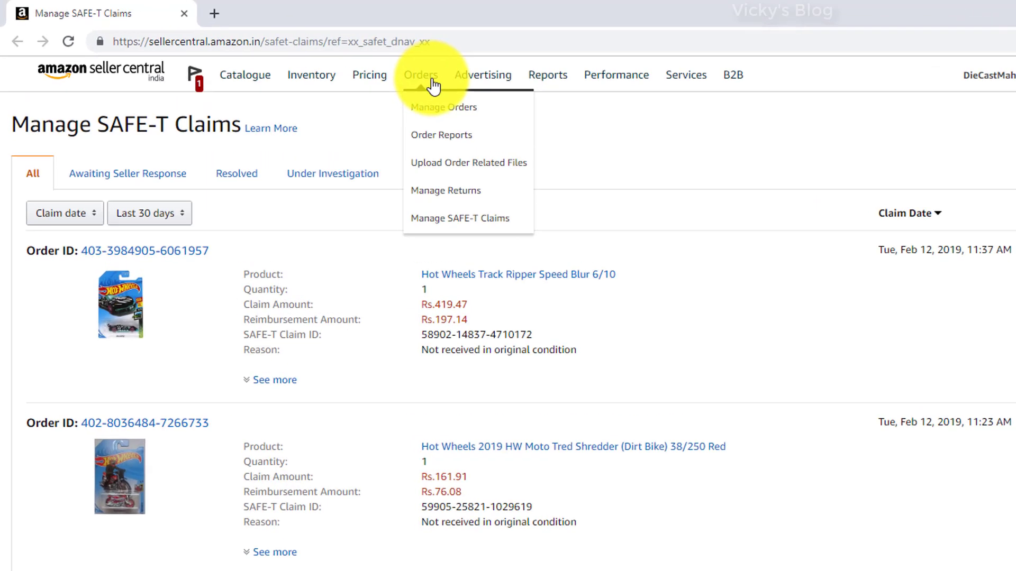
left_click(461, 218)
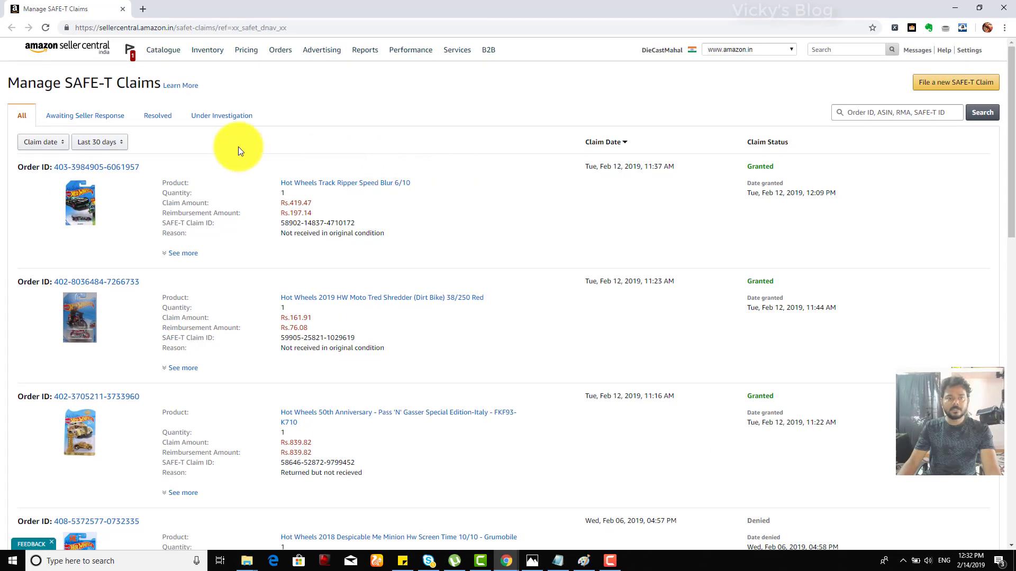
left_click(966, 83)
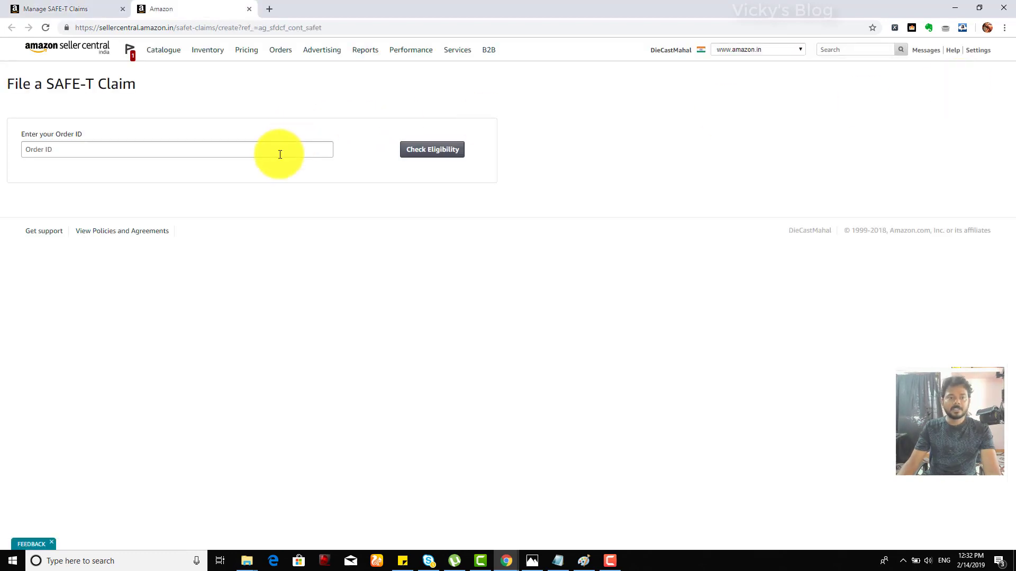
Paste the order ID copied from the notes and check its claim eligibility
left_click(280, 154)
left_click(558, 561)
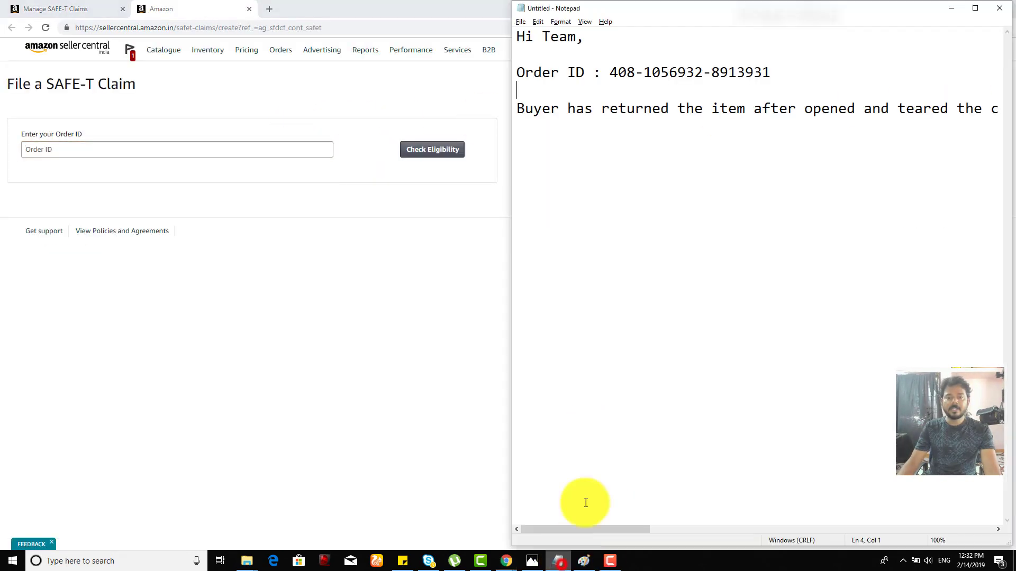
left_click_drag(770, 72, 610, 73)
key("ctrl+c")
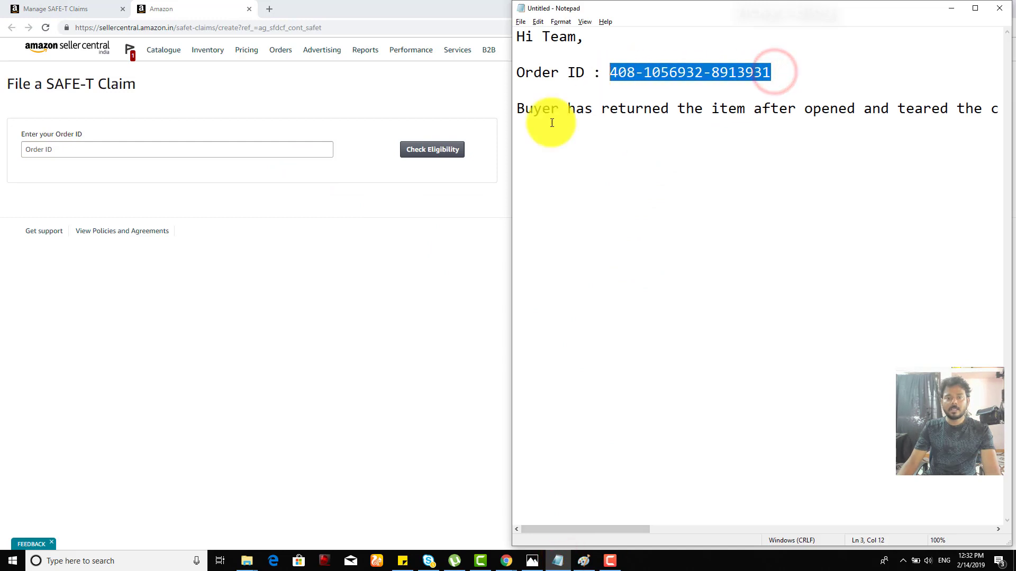
left_click(186, 148)
key("ctrl+v")
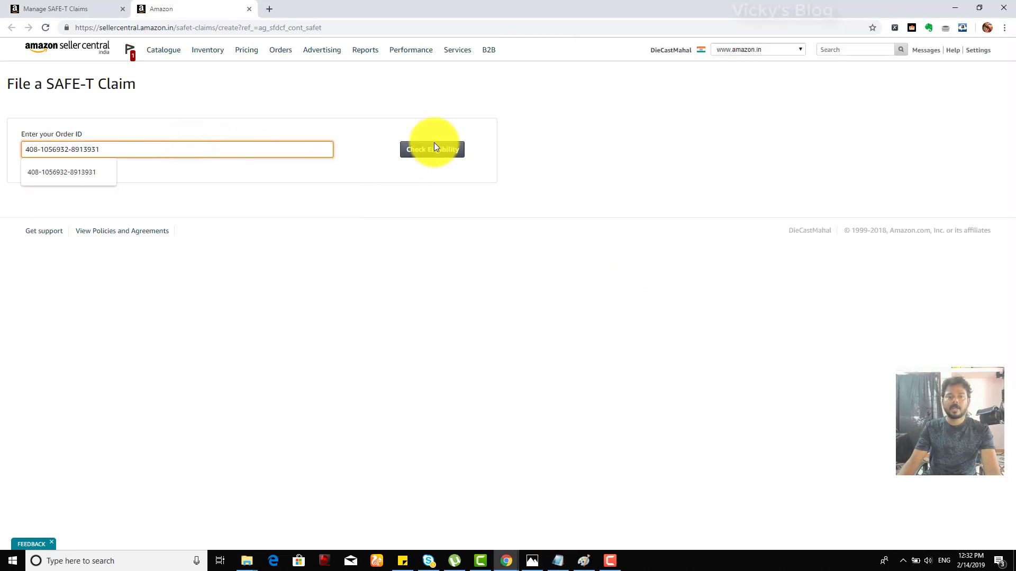
left_click(432, 150)
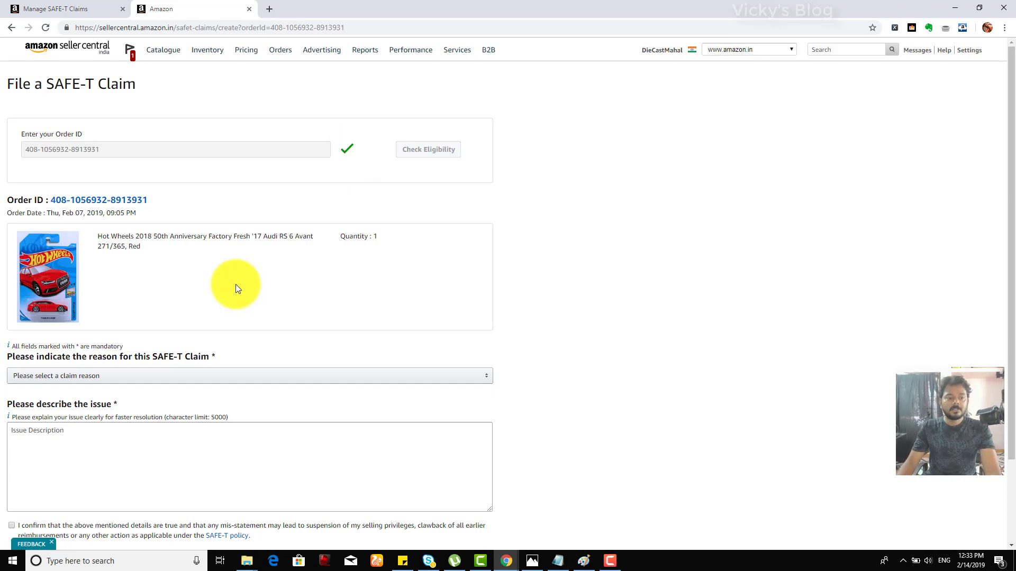
Choose the reason 'Returned order item(s) not received in original condition'
left_click(245, 377)
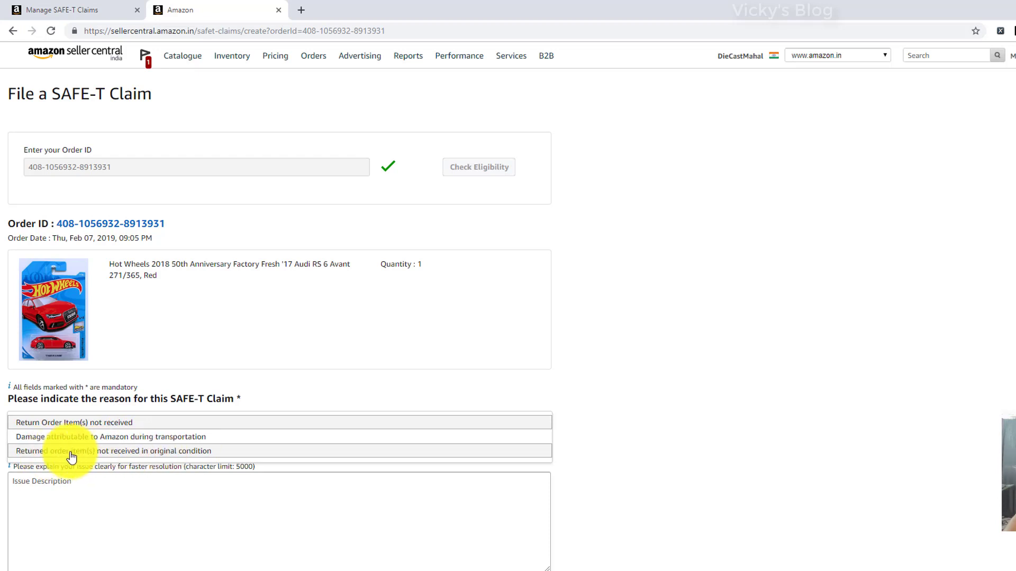
left_click(141, 451)
scroll(515, 442, "down", 6)
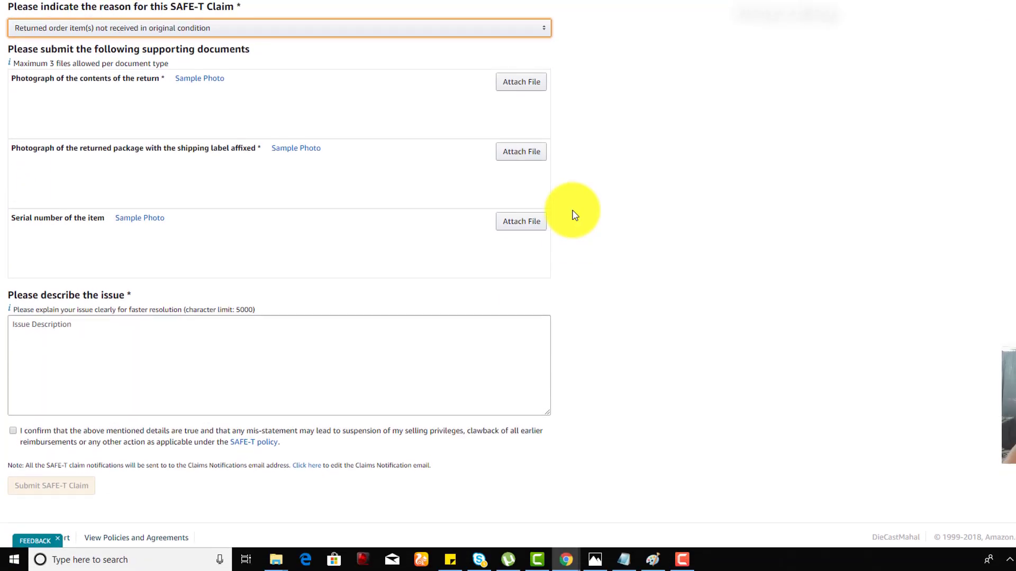
Attach IMG_20190214_120114, 120116 and 120252 as the return-contents photos
left_click(521, 82)
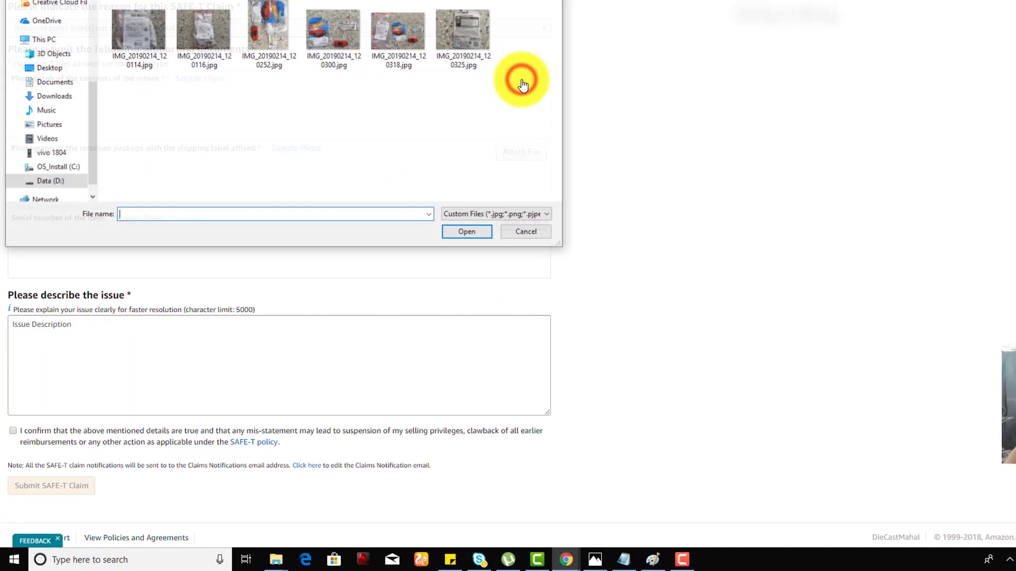
double_click(133, 31)
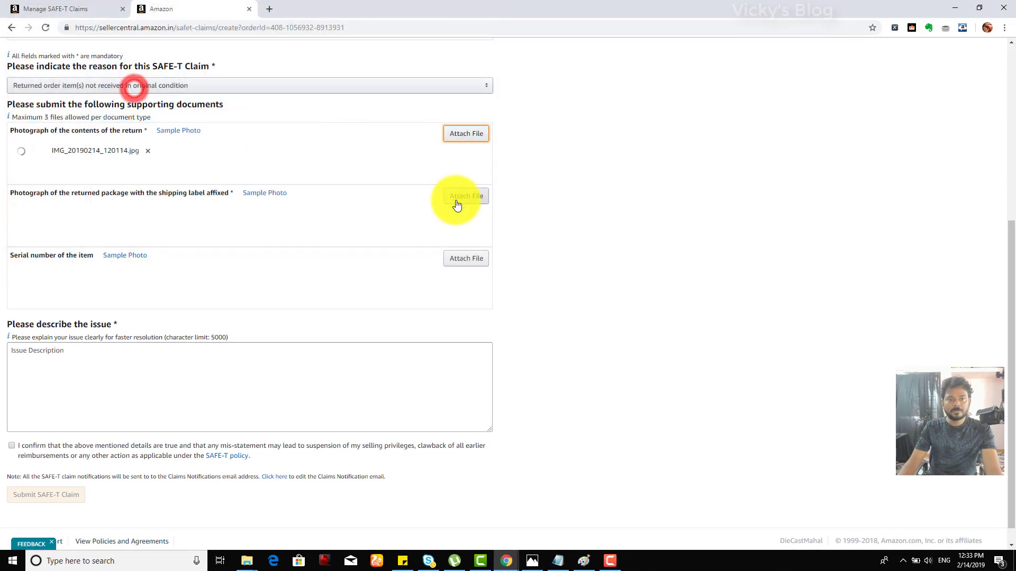
left_click(476, 134)
double_click(185, 94)
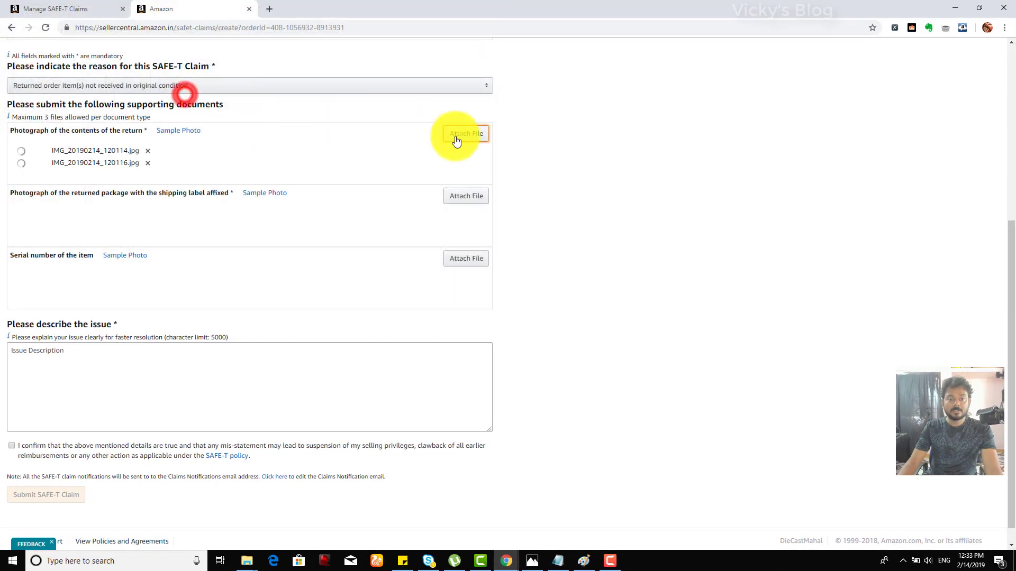
left_click(465, 139)
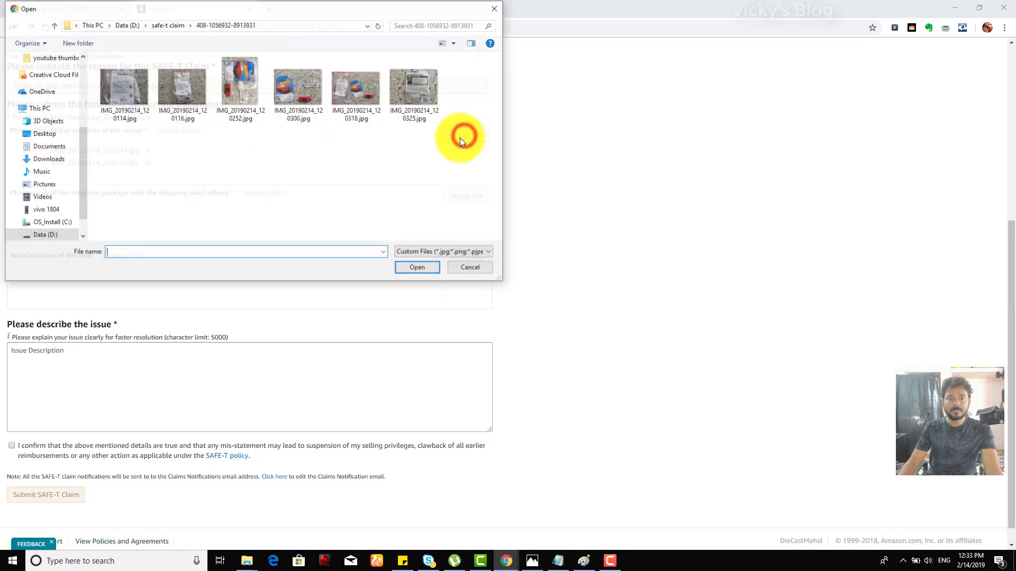
double_click(248, 101)
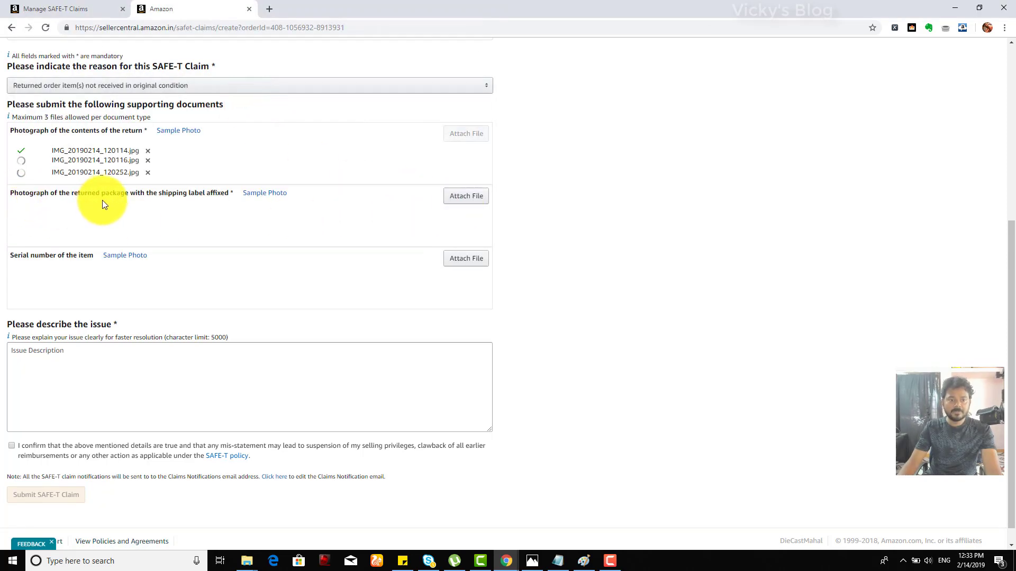
Attach 120114 and 120318 as labelled-package photos and 120325 for the serial number
left_click(466, 196)
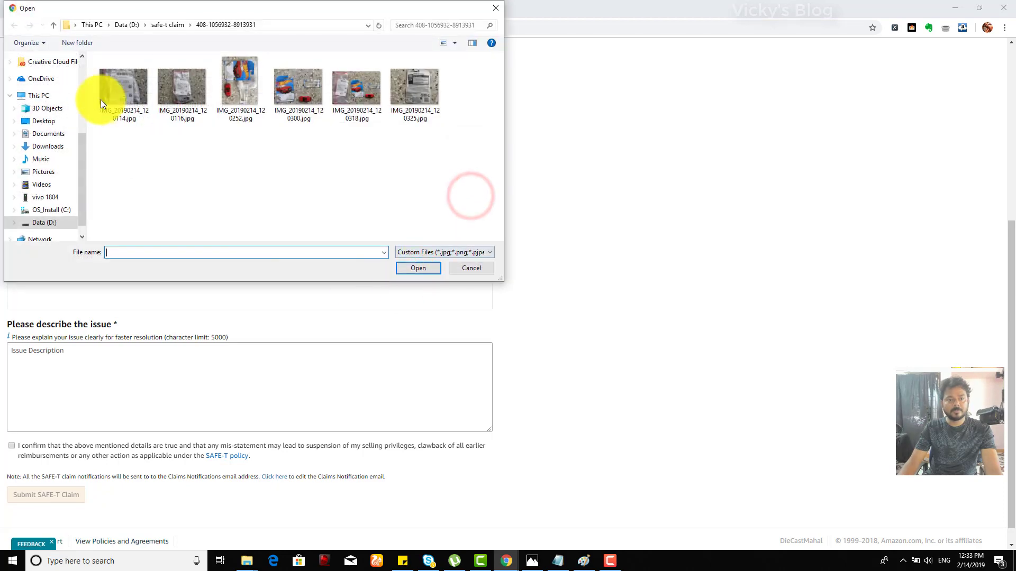
double_click(122, 91)
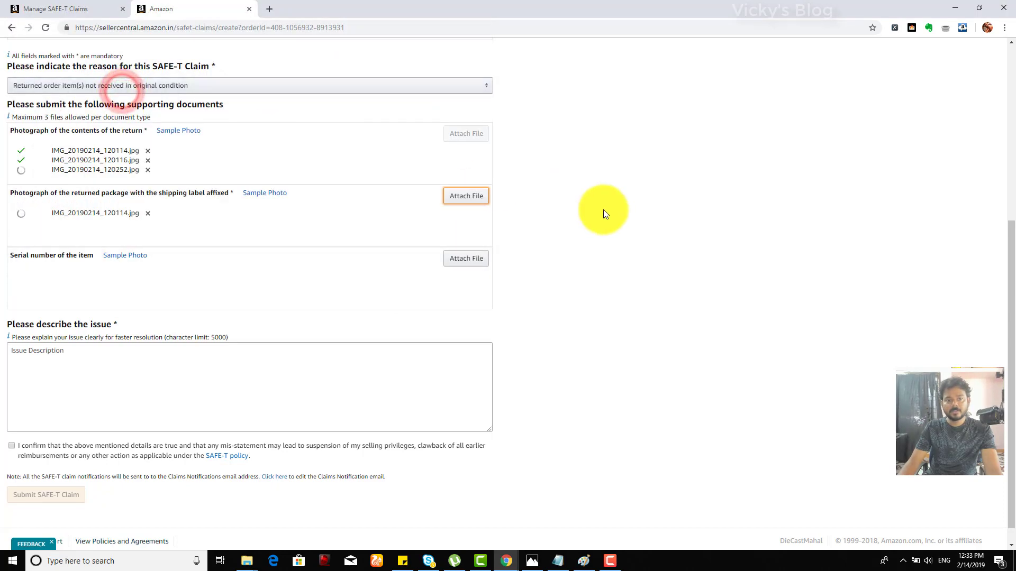
left_click(475, 197)
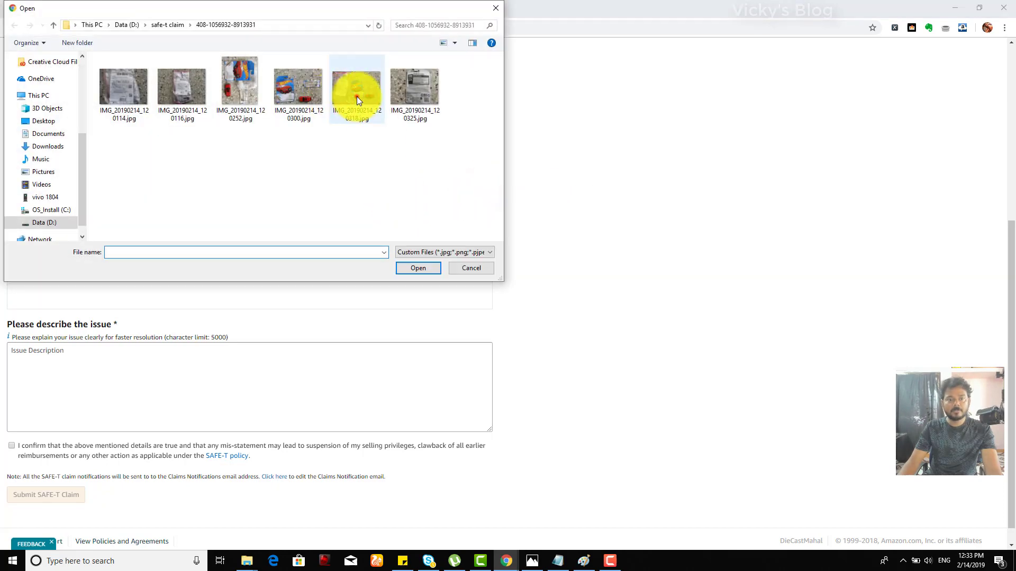
double_click(356, 96)
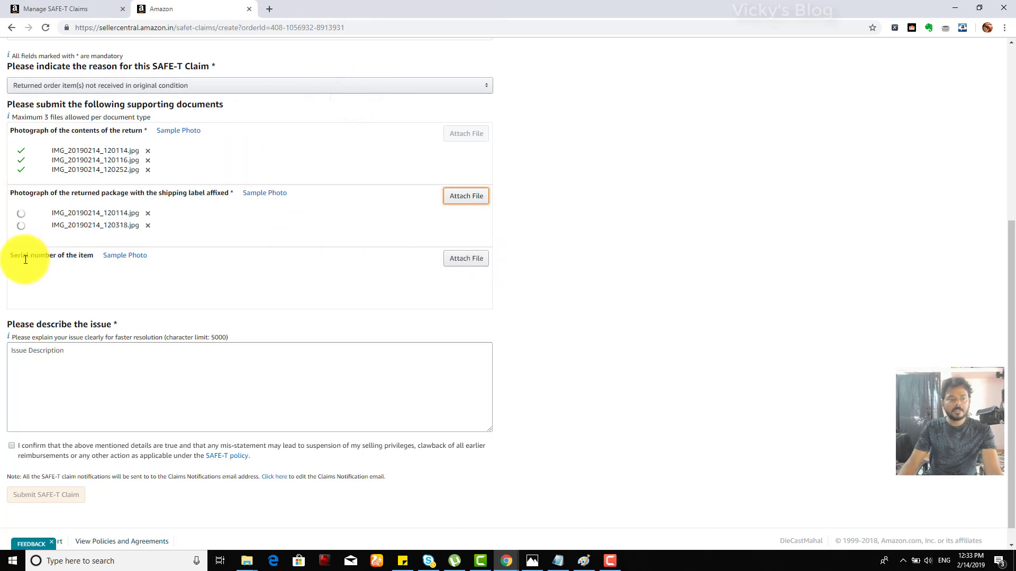
left_click_drag(13, 255, 122, 262)
left_click(458, 257)
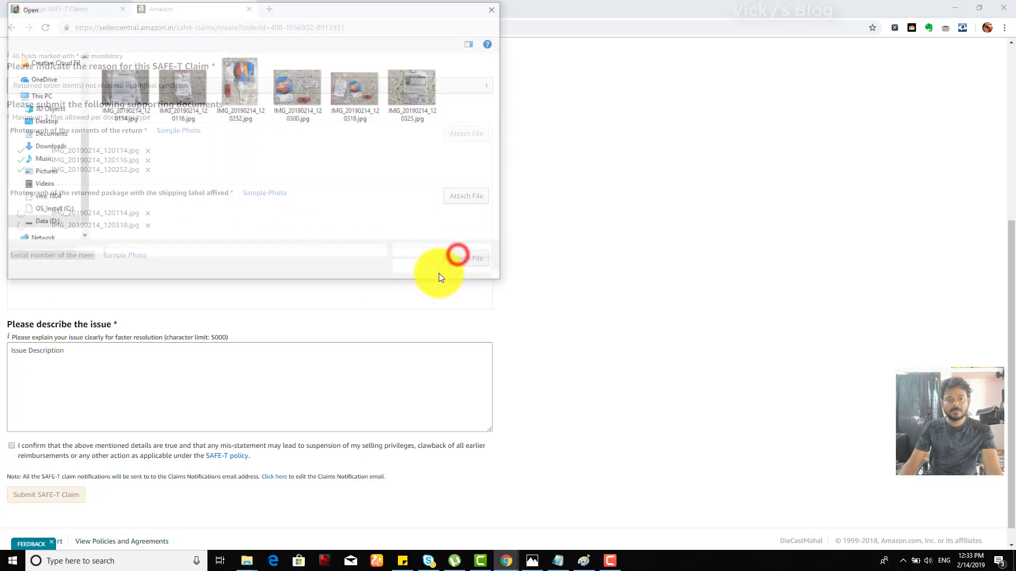
double_click(414, 89)
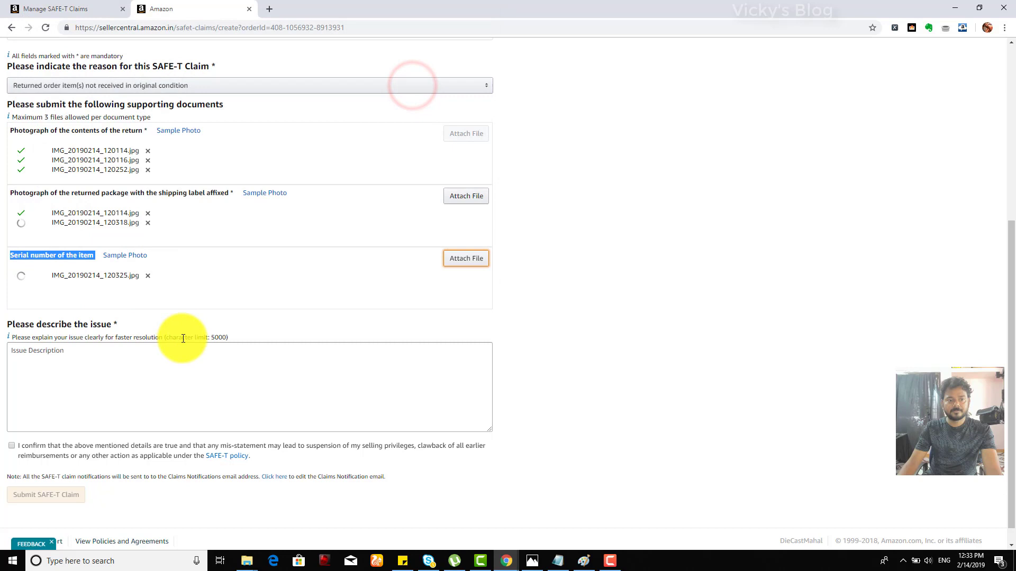
left_click(354, 319)
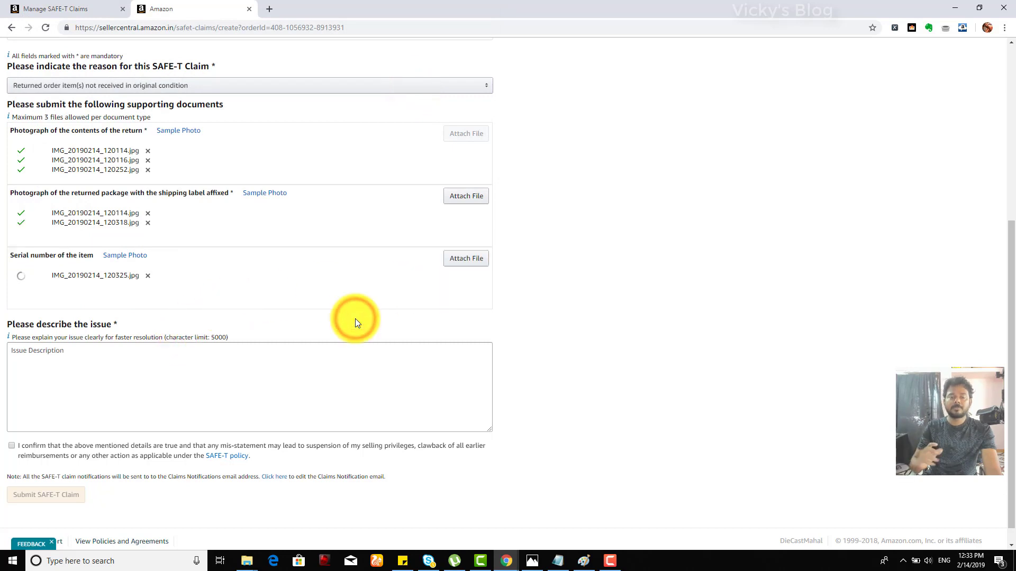
Copy the Buyer paragraph from the notes into the Issue Description box
key("alt+Tab")
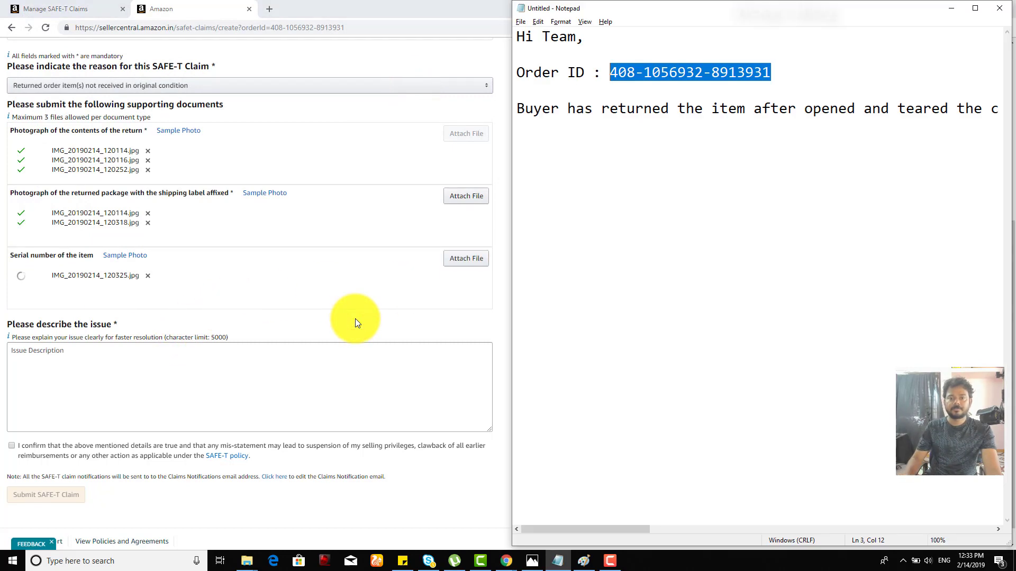
left_click(601, 123)
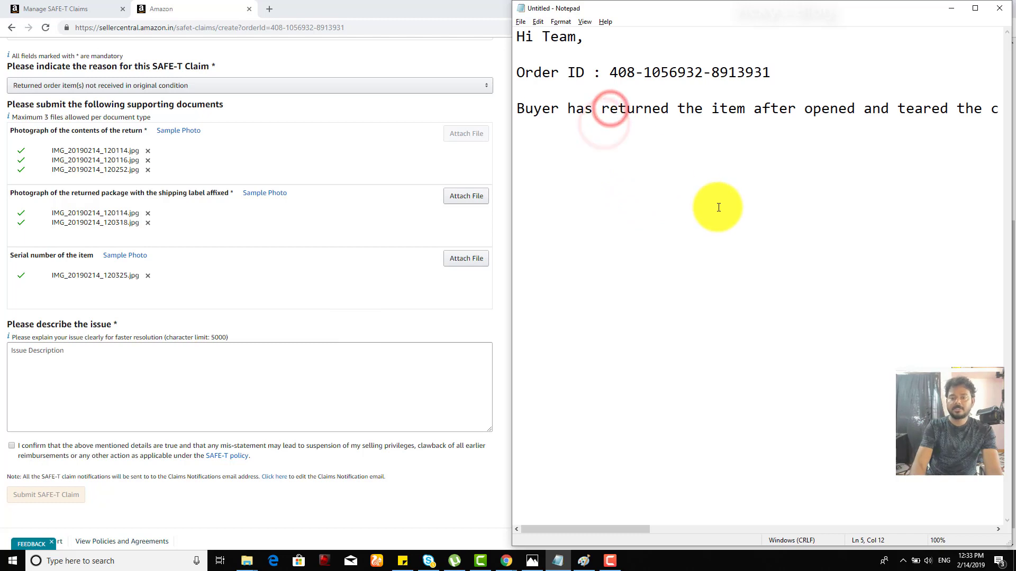
key("shift+Up")
left_click(102, 375)
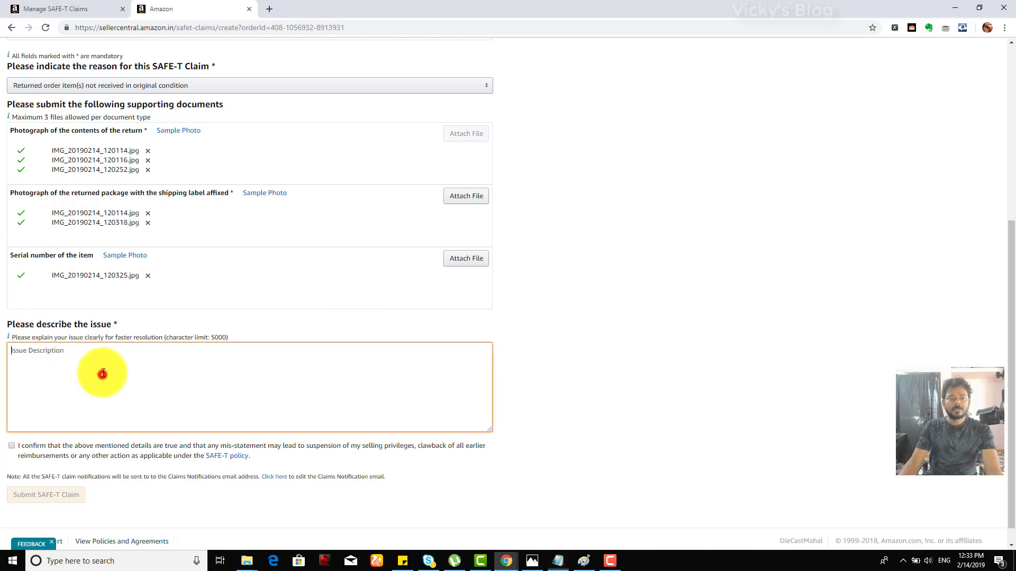
type("Buyer has returned the item after opened and teared the complete pack. it's look like used and returned. the toy car is not in good condition as well. Please refer the image. It is 100% loss to me as a seller.")
Add the greeting 'Hi Team,' above the pasted paragraph
key("ctrl+Home")
key("Return")
key("Return")
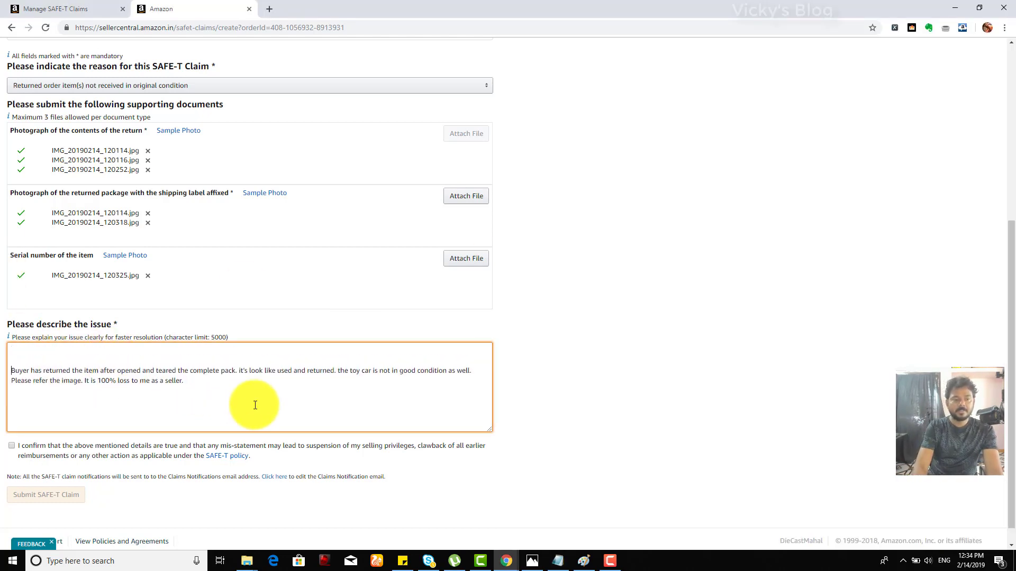
type("Hi Teamn")
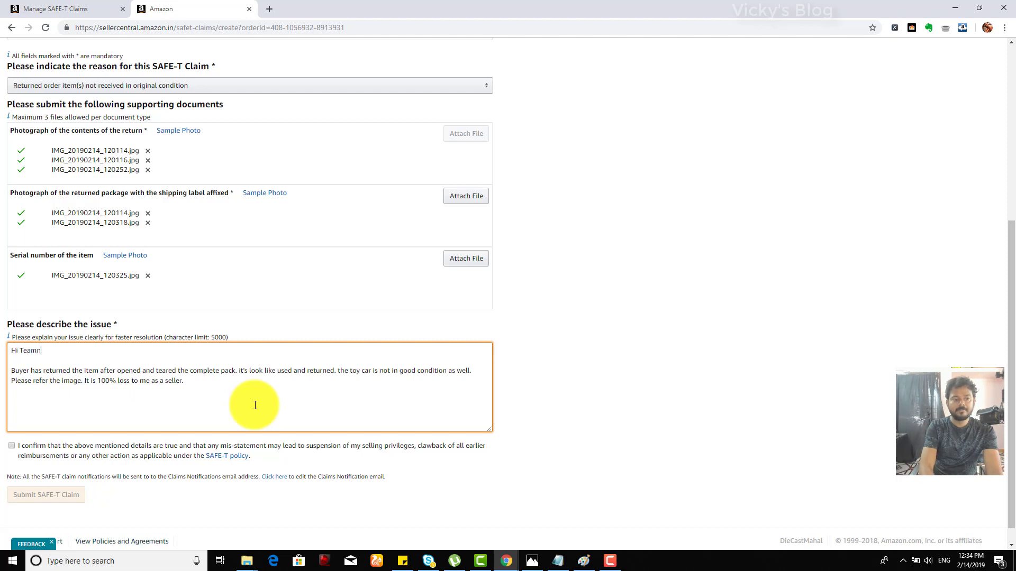
key("ctrl+shift+Left")
key("Right")
key("BackSpace")
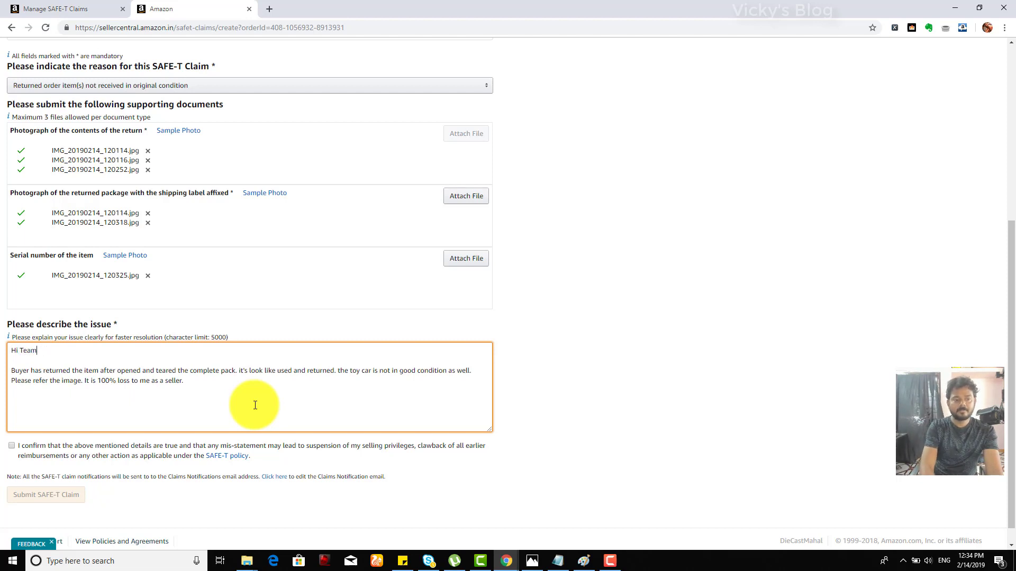
Sign off with 'Thanks' and the store name, and add 'Please verify' after 'as a seller.'
key("Down")
key("Down")
key("Down")
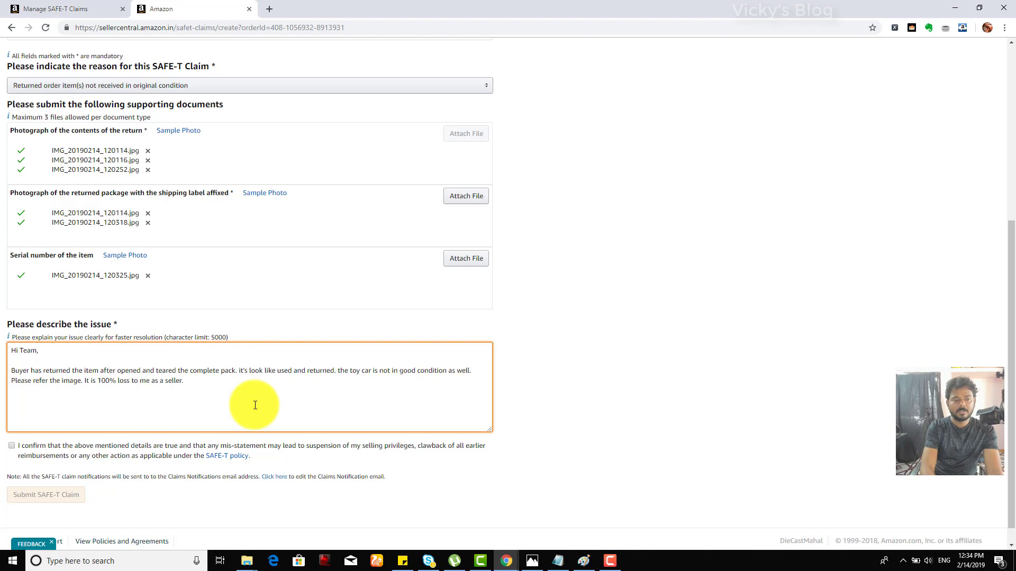
key("End")
key("Return")
key("Return")
type("Thanks")
key("Return")
type("DieCas")
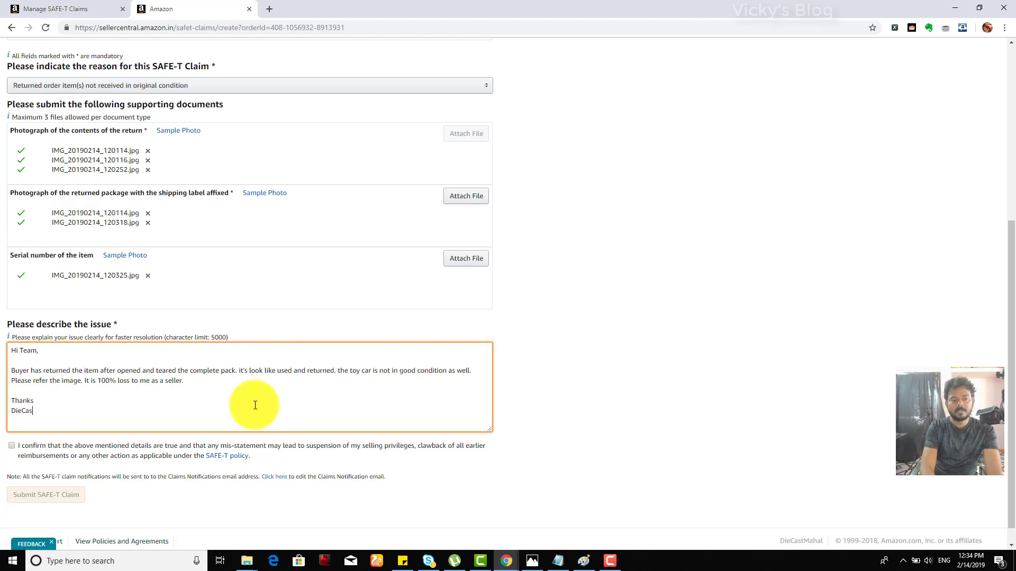
type("tMahal")
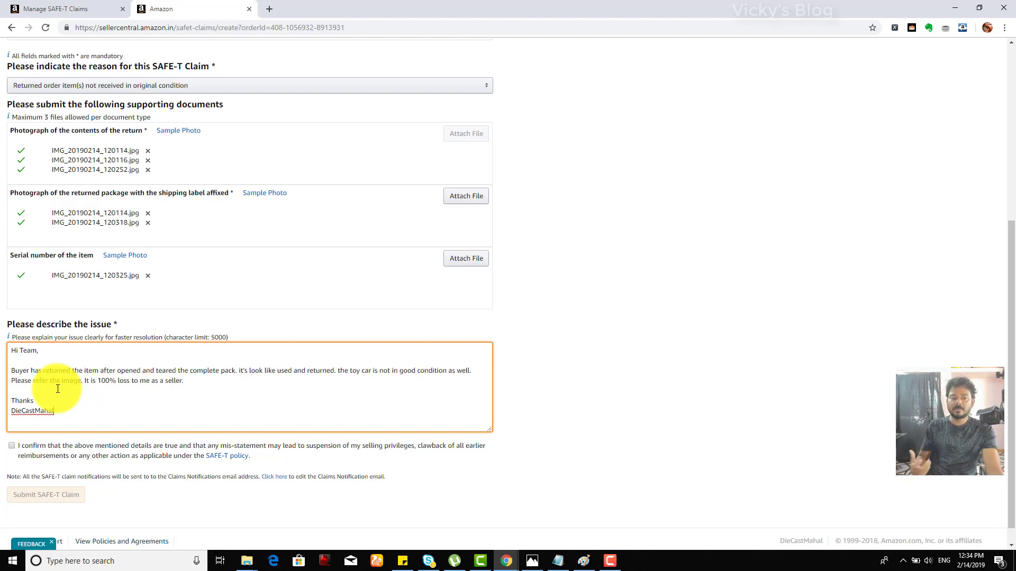
left_click(224, 381)
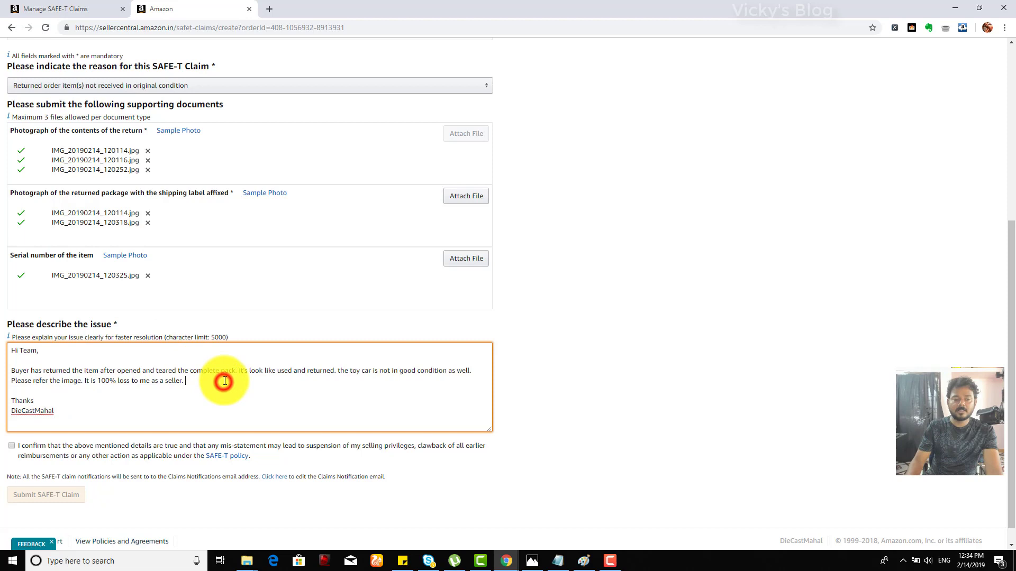
type("Please verify.")
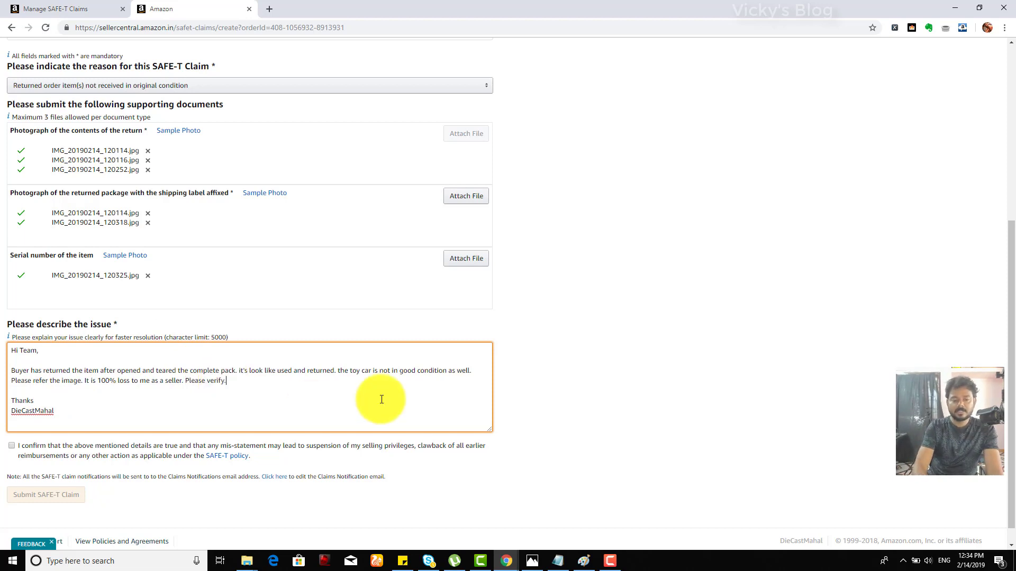
Tick the declaration checkbox and submit the SAFE-T claim
left_click(15, 448)
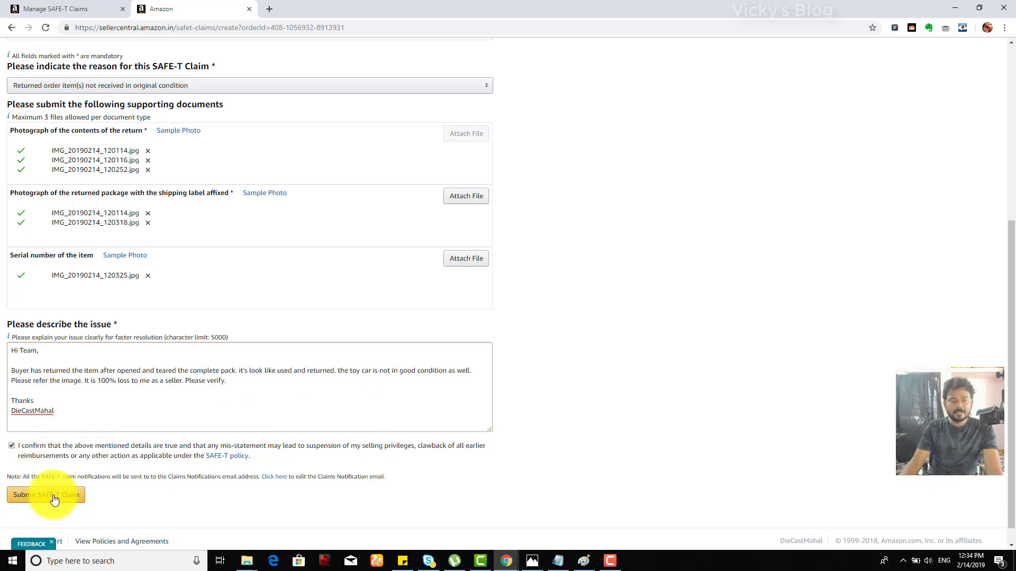
left_click(43, 500)
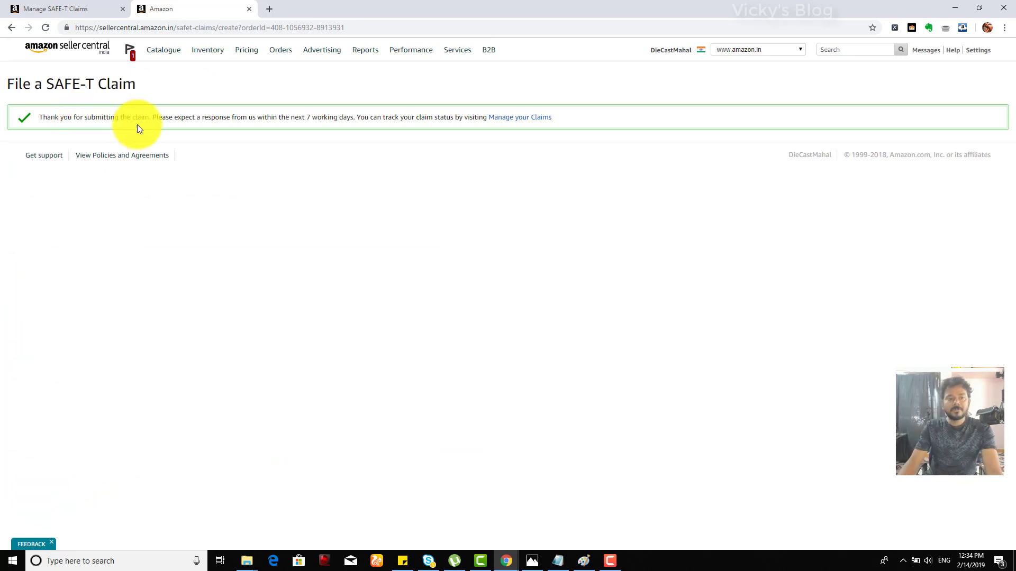
Open Manage your Claims and confirm the new Rs.440.78 claim shows Under Investigation
left_click(530, 121)
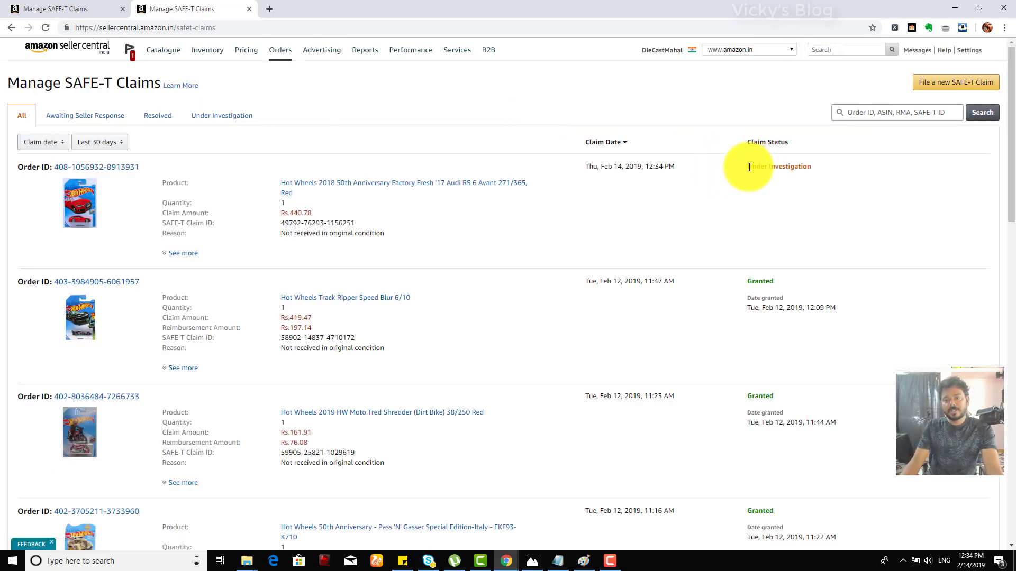
left_click_drag(746, 166, 812, 168)
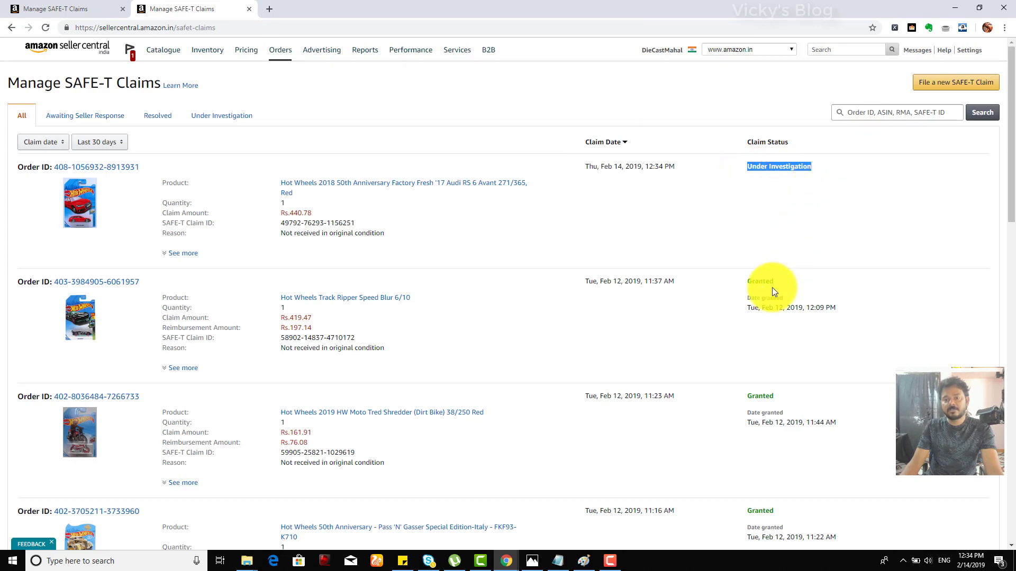
scroll(772, 287, "down", 8)
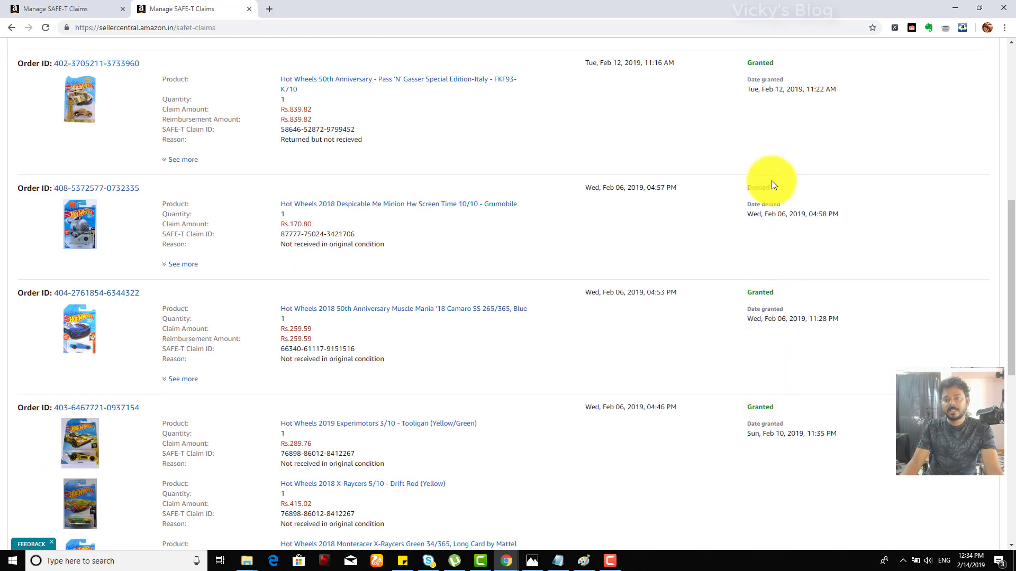
left_click(750, 188)
scroll(812, 237, "up", 8)
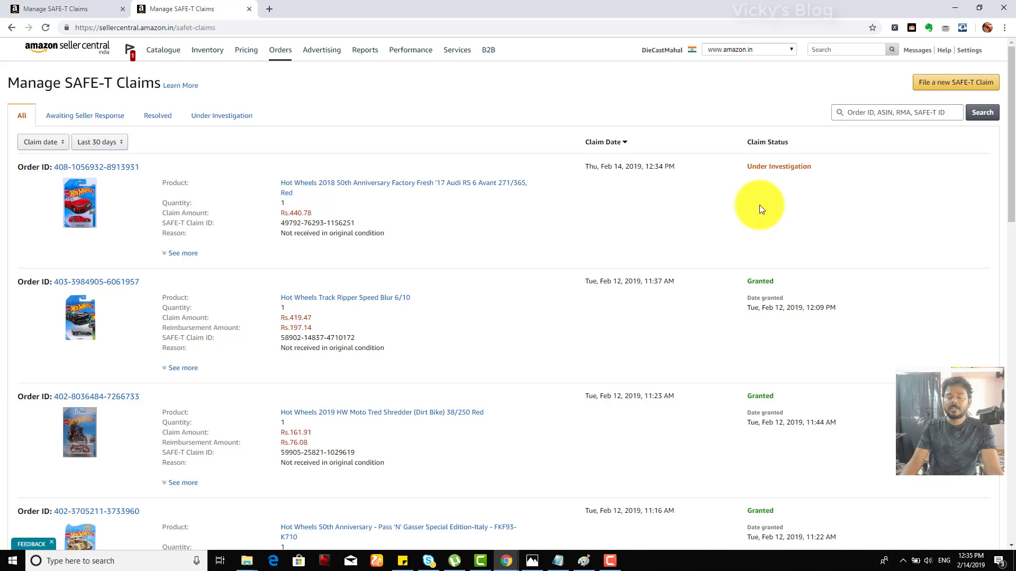